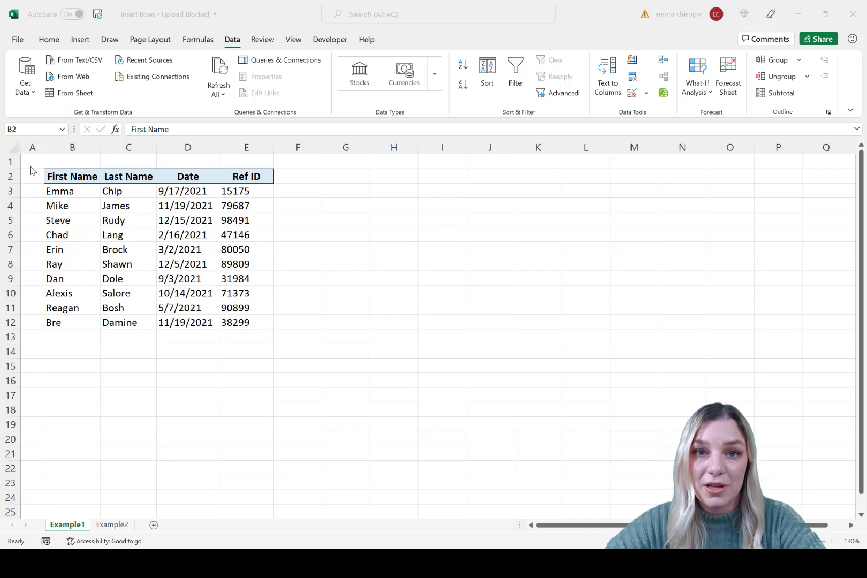
# Insert blank rows above Mike and Steve by hand, then undo both insertions.
pyautogui.click(58, 175)
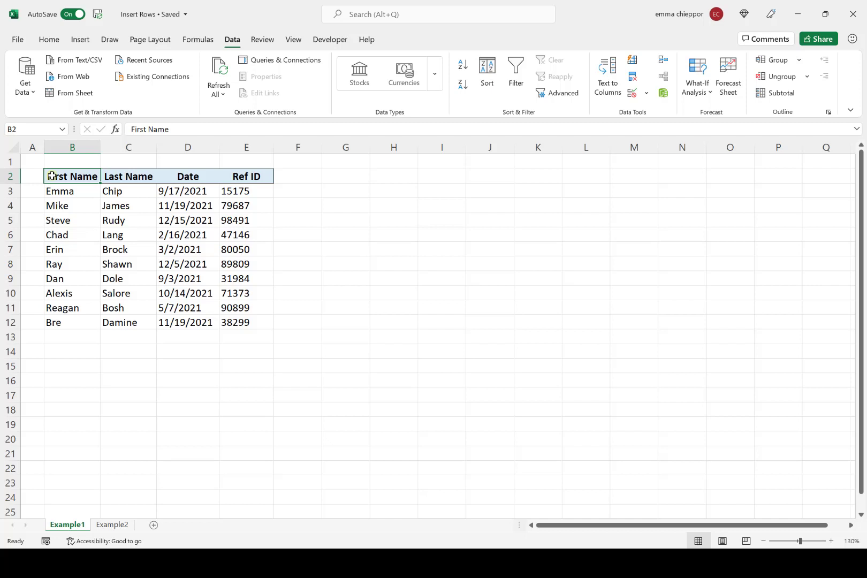
pyautogui.rightClick(10, 205)
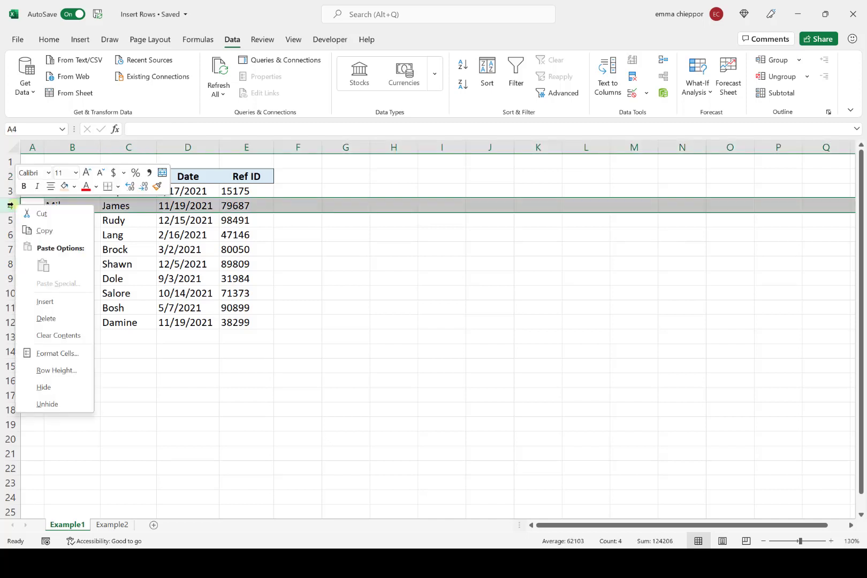
pyautogui.click(60, 304)
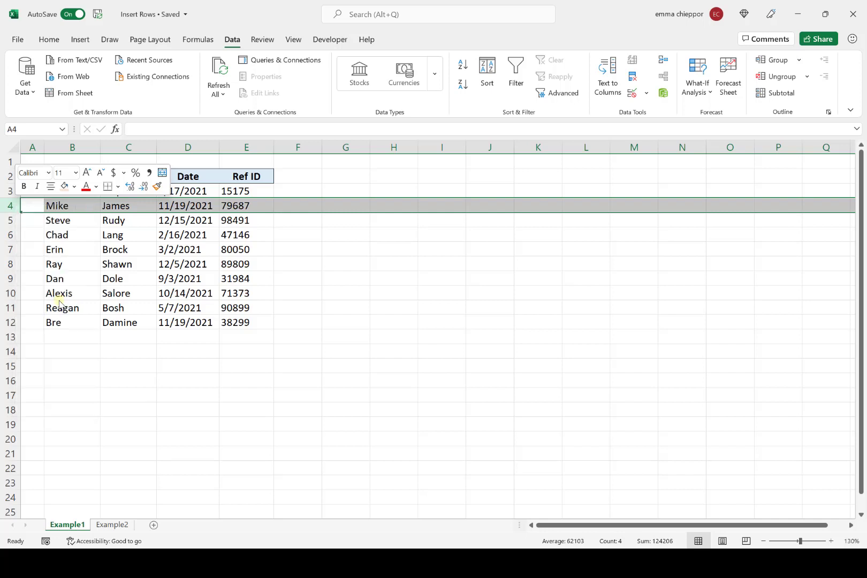
pyautogui.click(10, 235)
pyautogui.rightClick(10, 235)
pyautogui.click(47, 333)
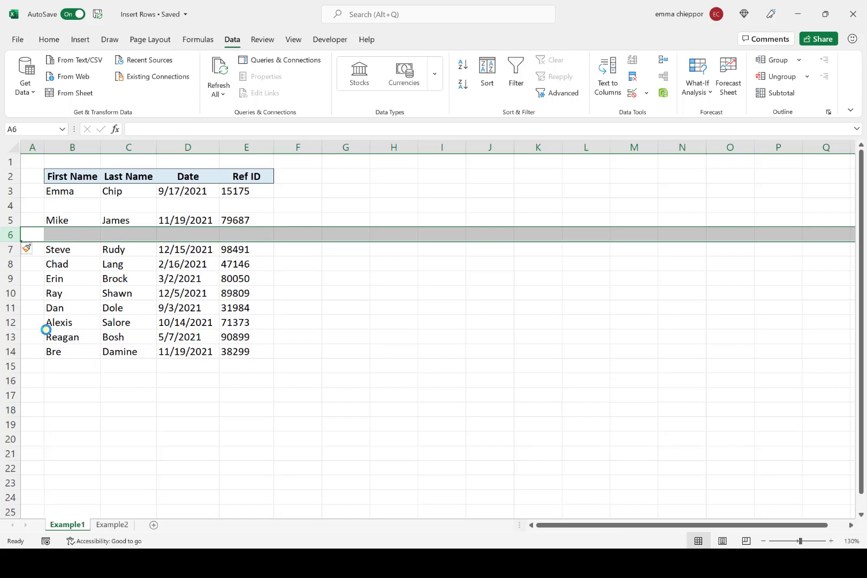
pyautogui.click(39, 203)
pyautogui.hotkey('ctrl', 'z')
pyautogui.hotkey('ctrl', 'z')
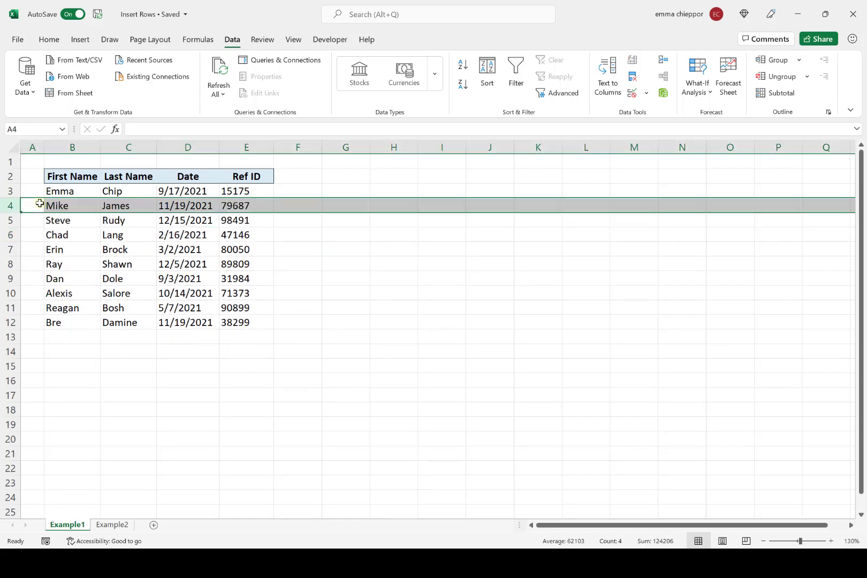
pyautogui.click(58, 177)
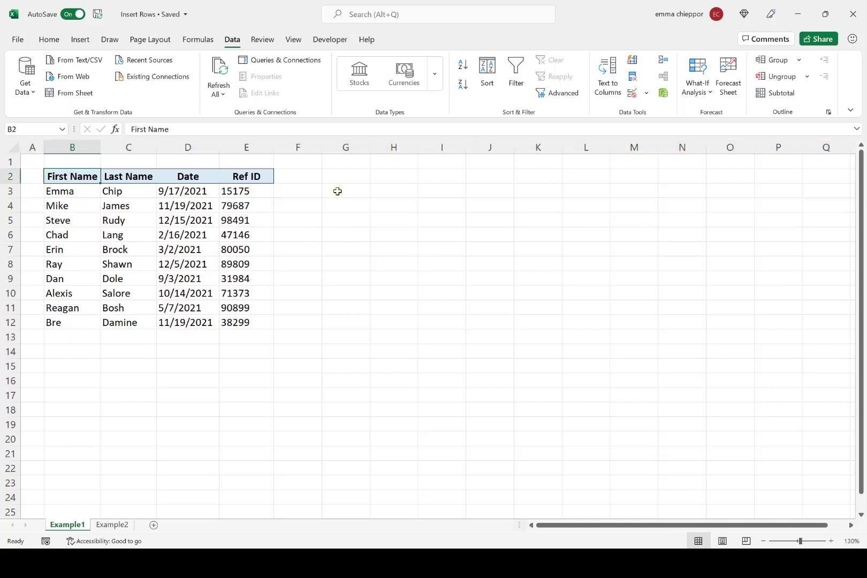
# Add a 'Sort' header in F2 and fill F3:F12 with the numbers 1 through 10.
pyautogui.click(295, 177)
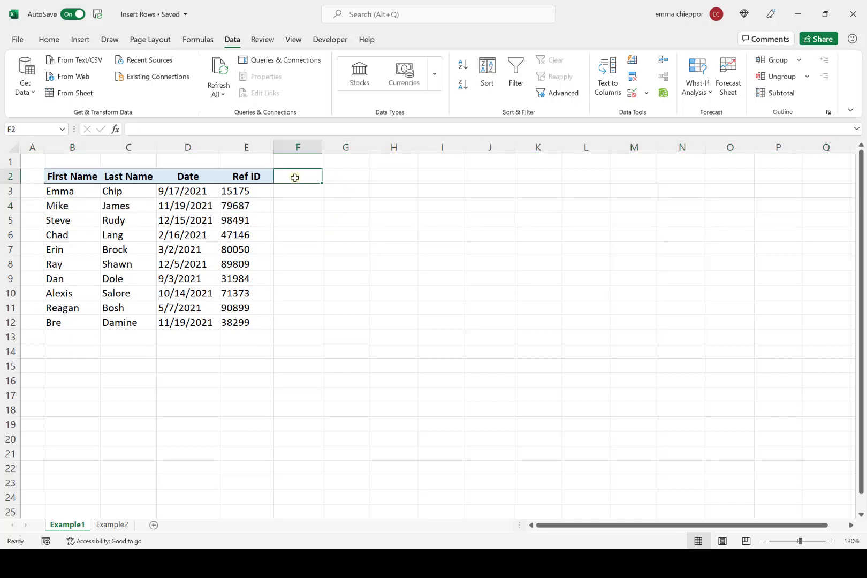
pyautogui.write('Sort')
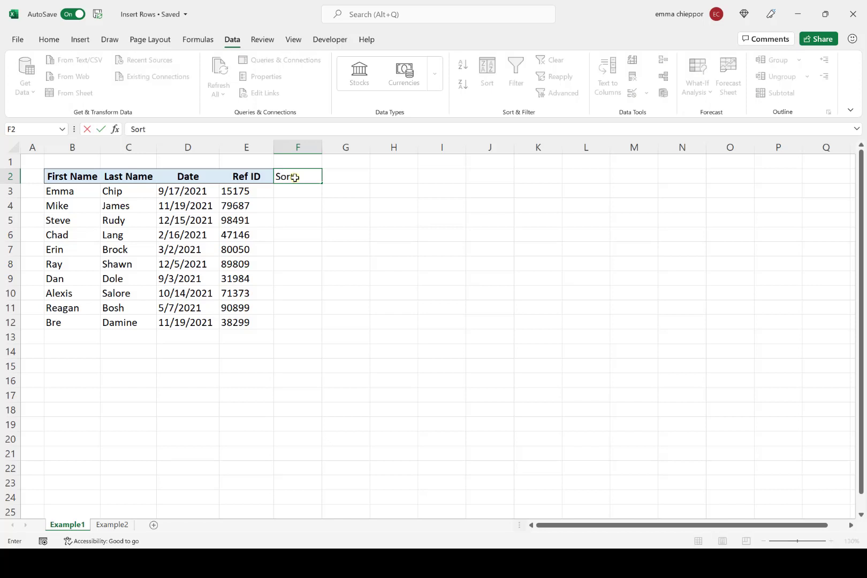
pyautogui.press('Return')
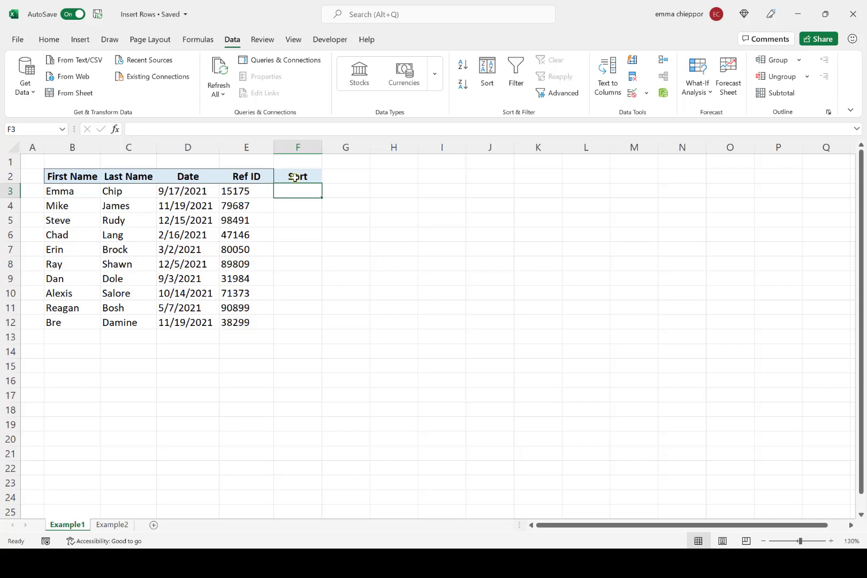
pyautogui.write('1')
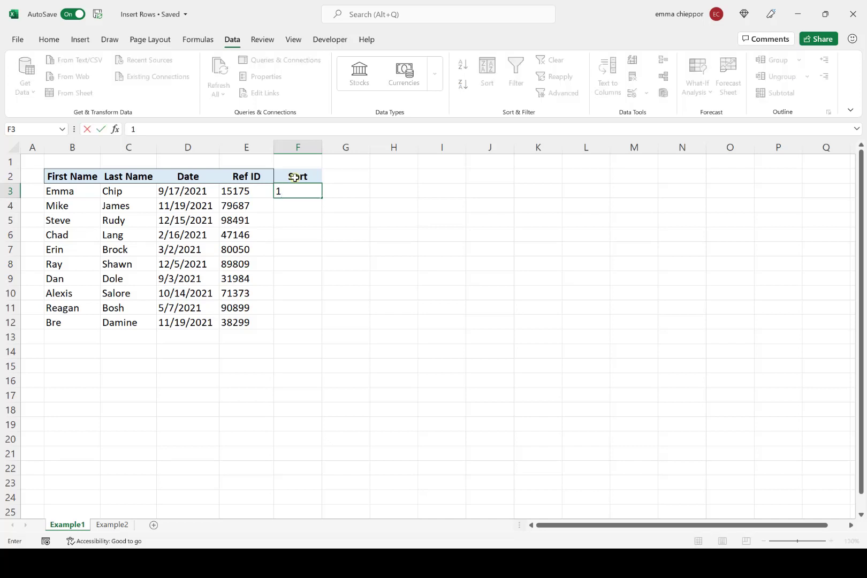
pyautogui.press('Return')
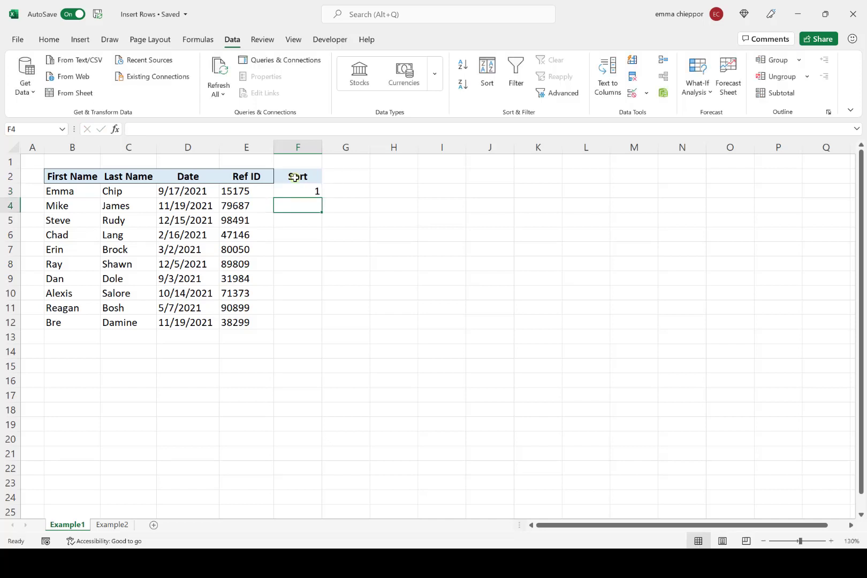
pyautogui.write('2')
pyautogui.press('Return')
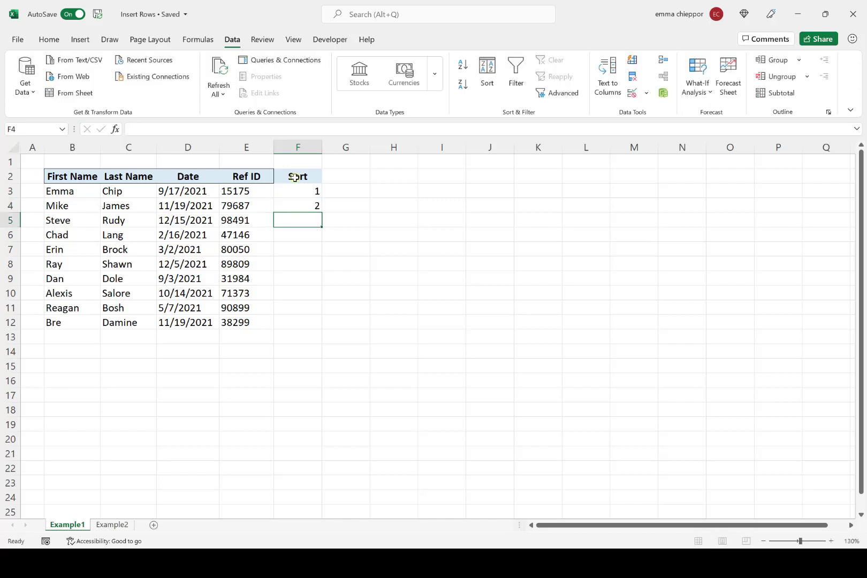
pyautogui.moveTo(296, 192); pyautogui.dragTo(294, 205)
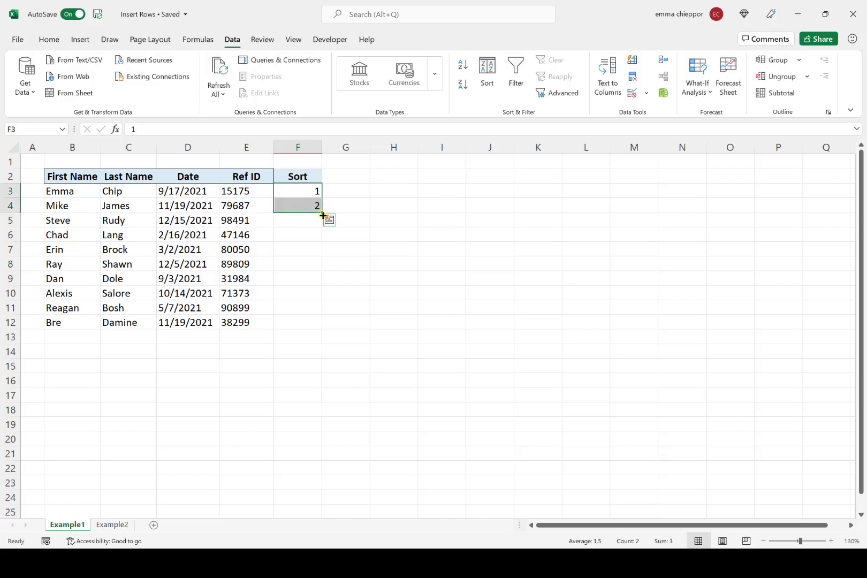
pyautogui.moveTo(322, 213); pyautogui.dragTo(319, 325)
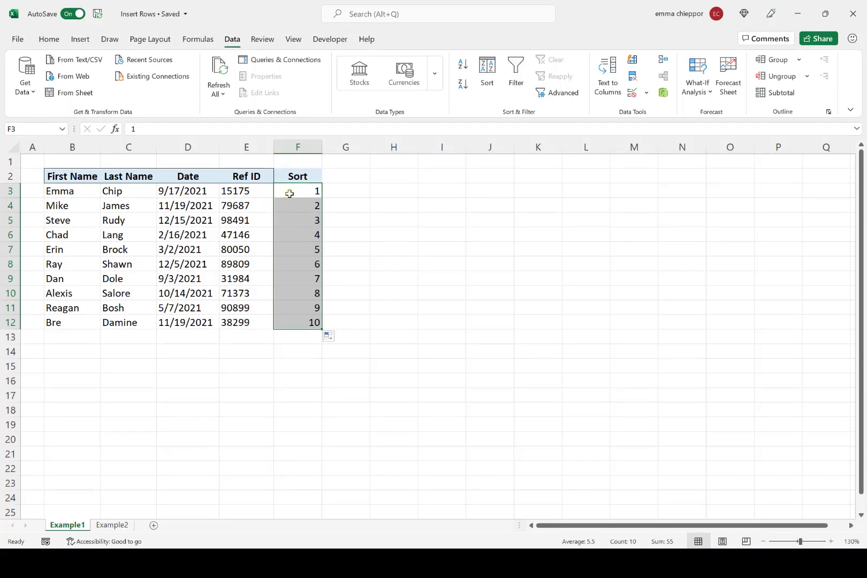
# Copy the numbers 1–10 from F3:F12 and paste them into F13:F22.
pyautogui.hotkey('ctrl', 'c')
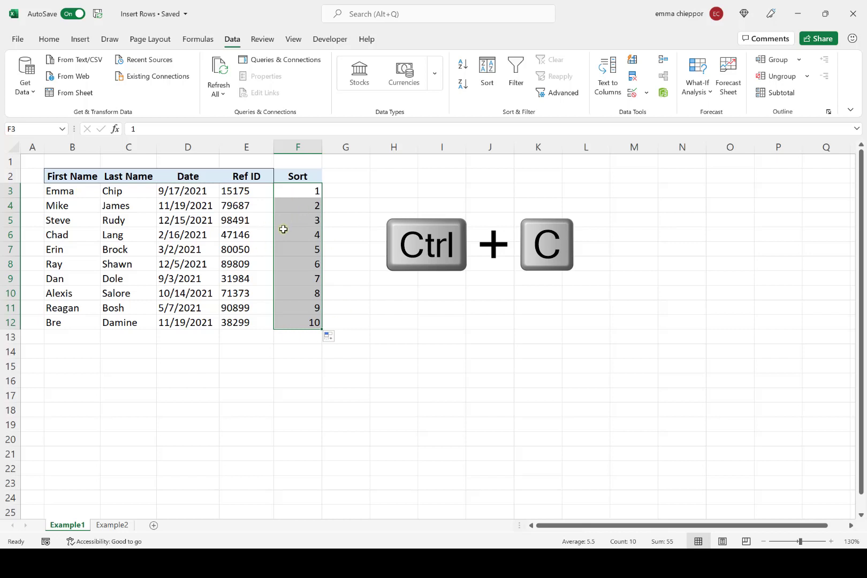
pyautogui.hotkey('ctrl', 'c')
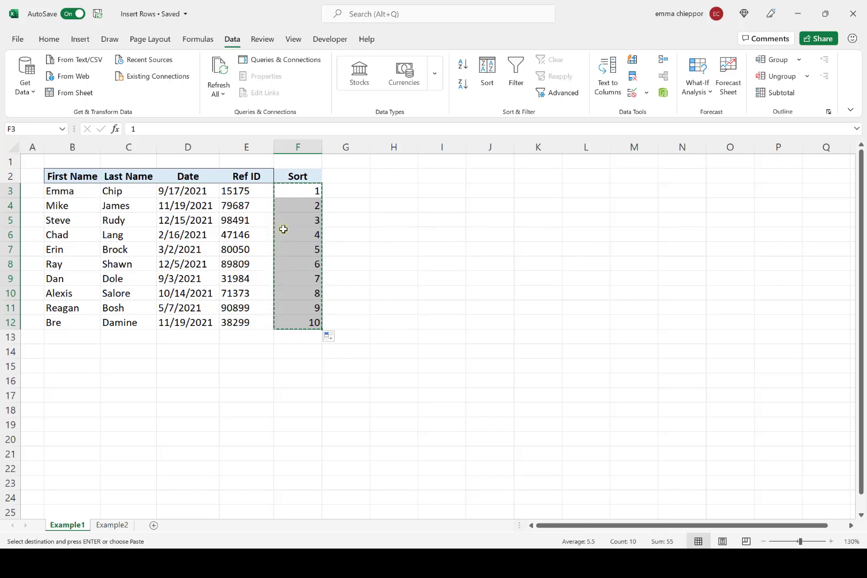
pyautogui.hotkey('ctrl', 'v')
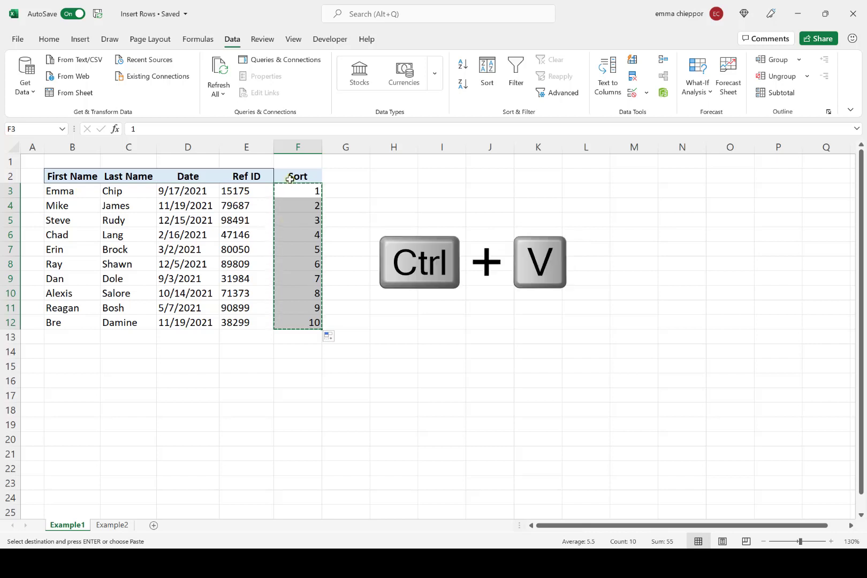
pyautogui.click(292, 338)
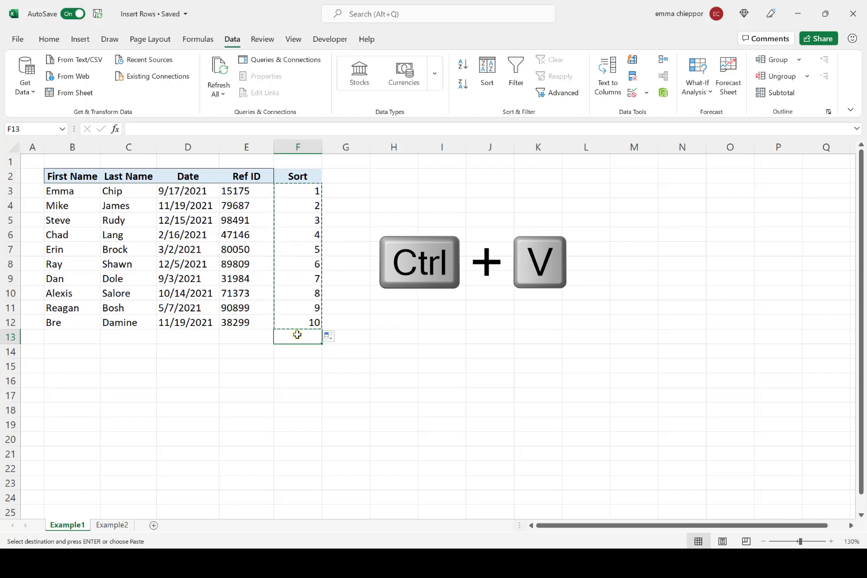
pyautogui.hotkey('ctrl', 'v')
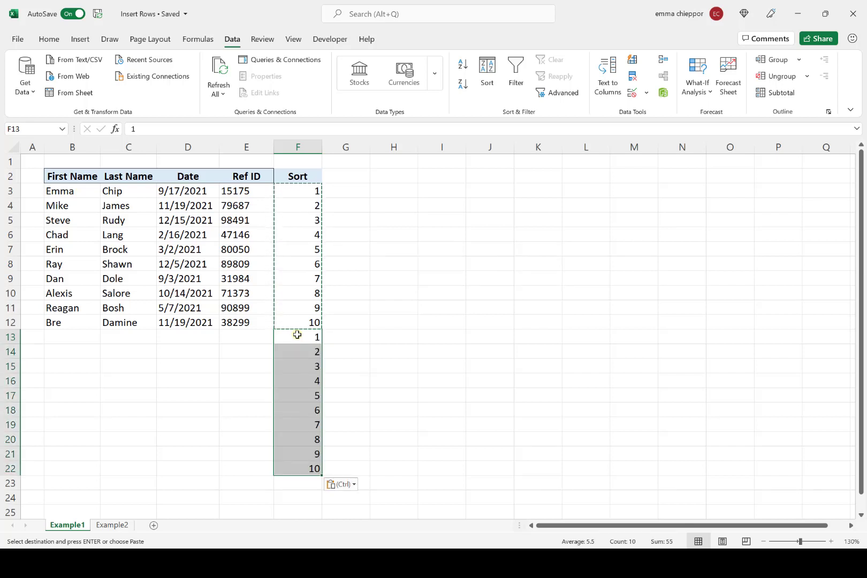
pyautogui.click(298, 191)
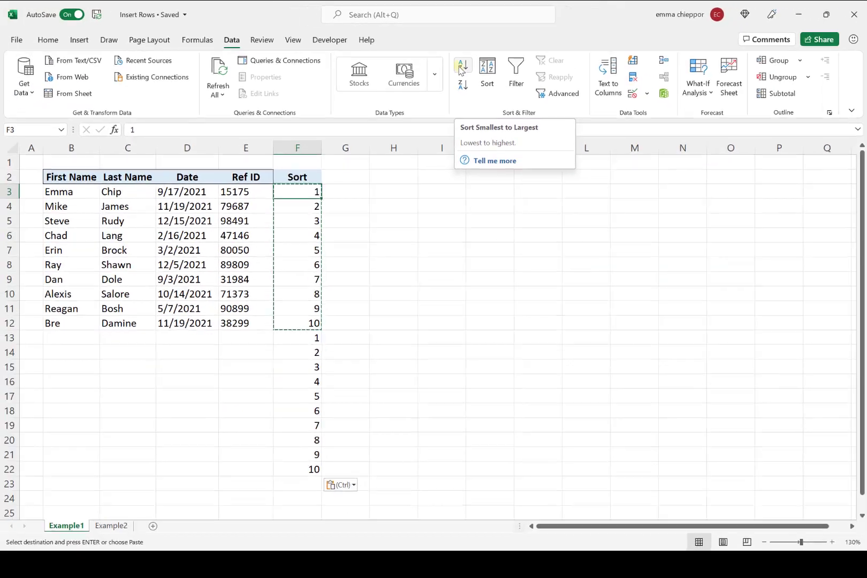
# Sort the table Smallest to Largest on the Sort column F.
pyautogui.click(476, 108)
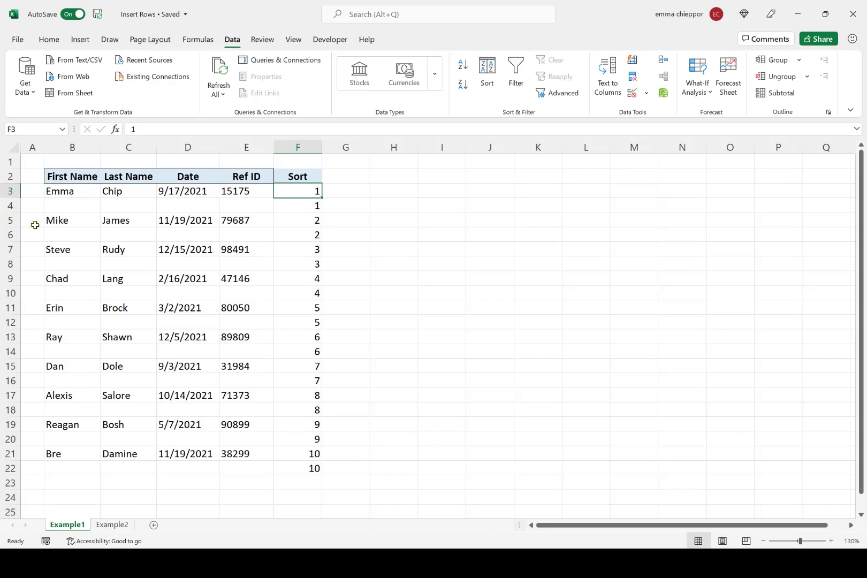
# Delete helper column F and return to the First Name header in B2.
pyautogui.click(298, 148)
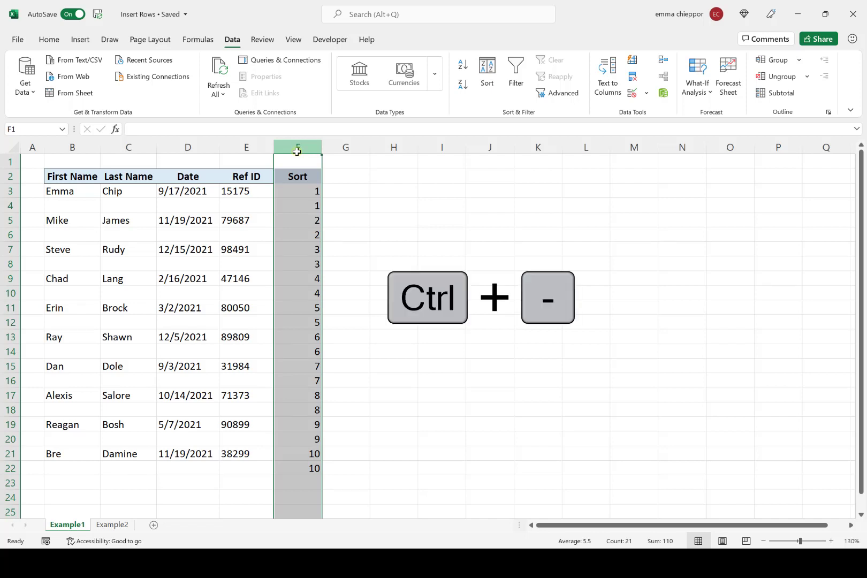
pyautogui.hotkey('ctrl', '-')
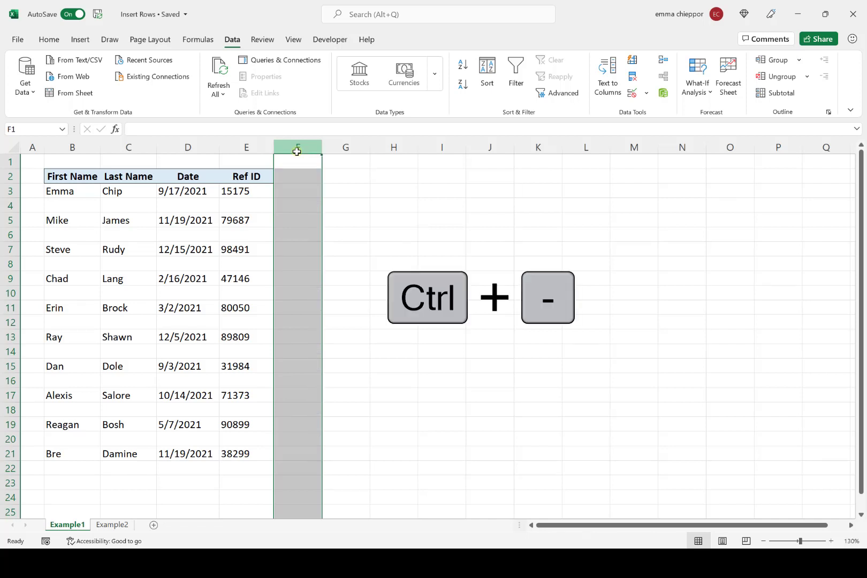
pyautogui.click(56, 176)
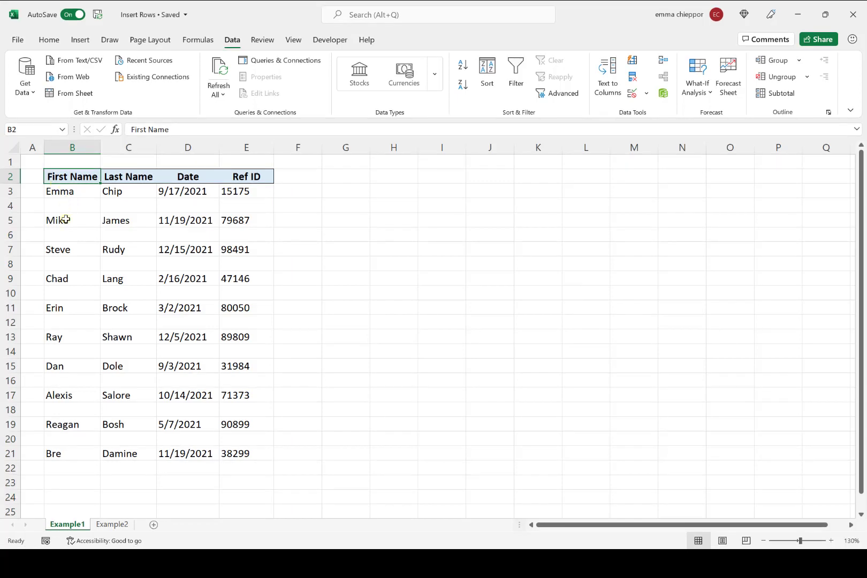
# Go to the Example2 sheet and select cell J2 beside the header row.
pyautogui.click(113, 525)
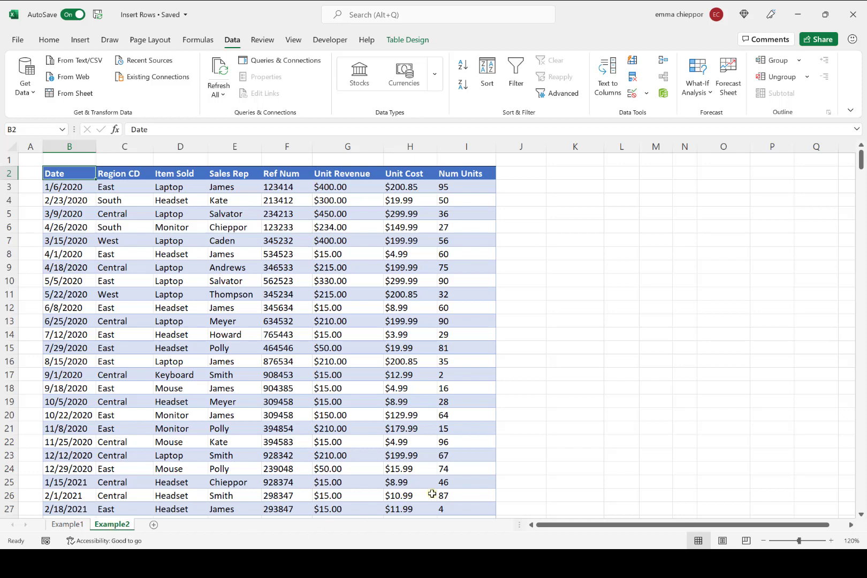
pyautogui.click(525, 173)
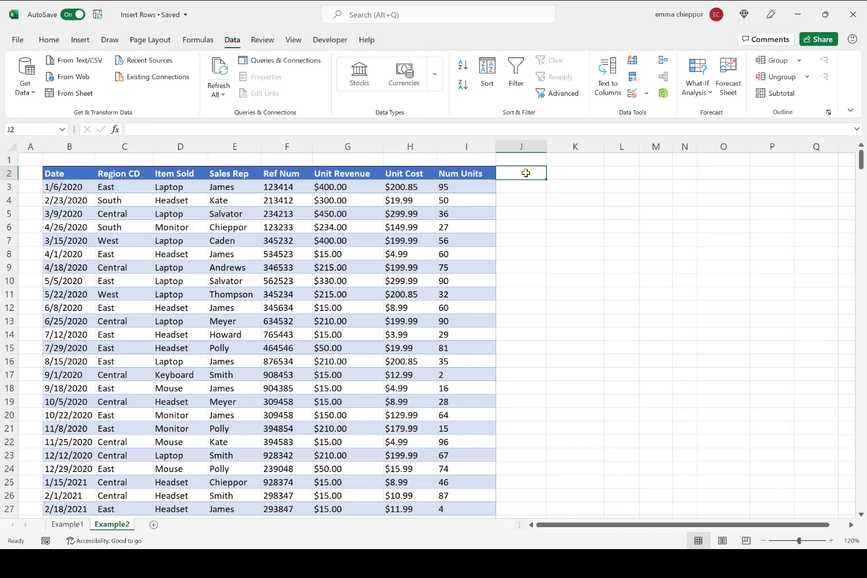
# Add a 'sort' header in J2 and number the records 1 through 494 down column J.
pyautogui.write('sort')
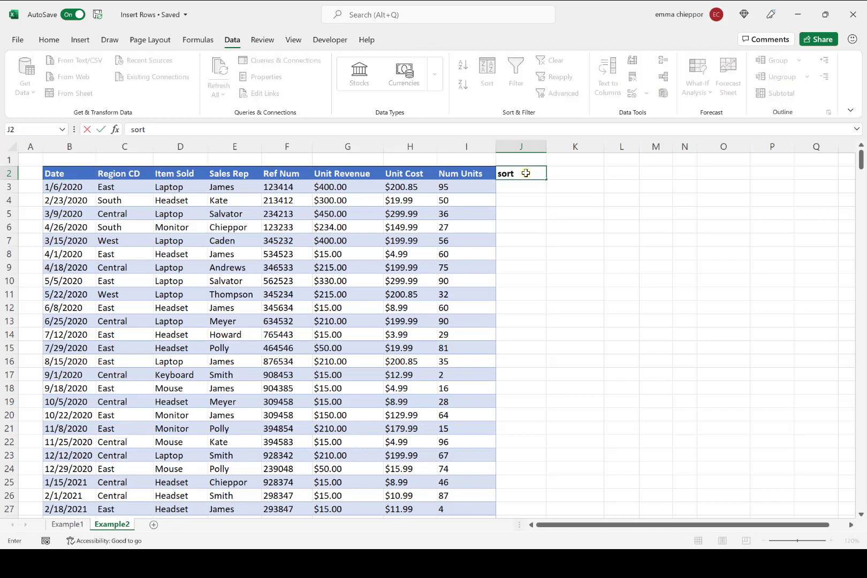
pyautogui.press('Return')
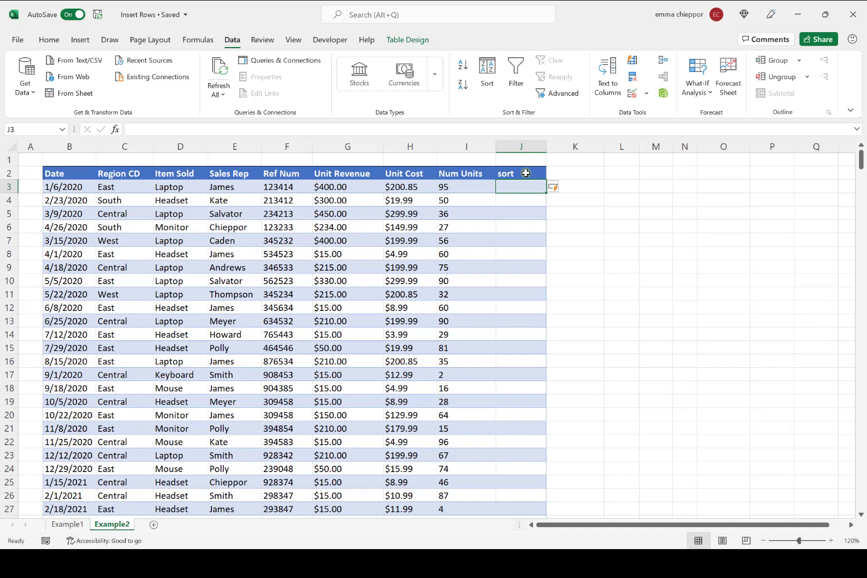
pyautogui.write('1')
pyautogui.press('Return')
pyautogui.write('2')
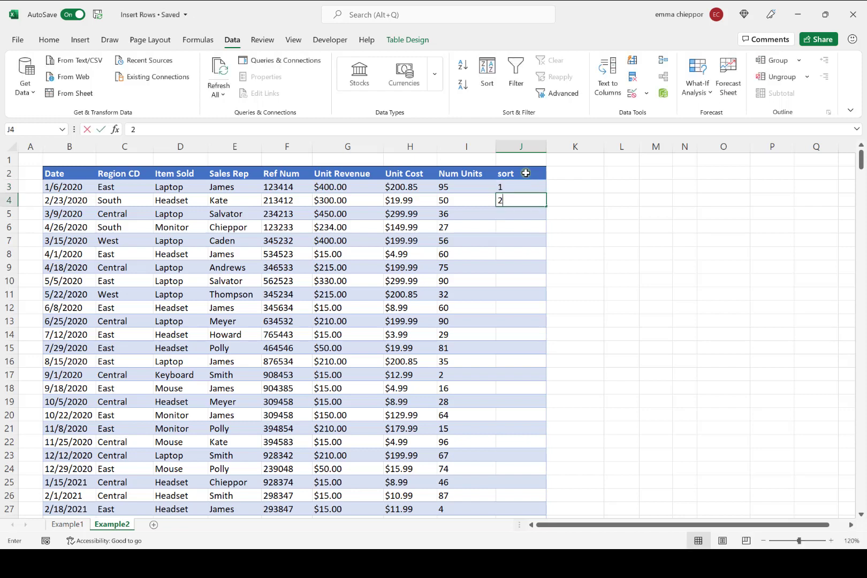
pyautogui.press('Return')
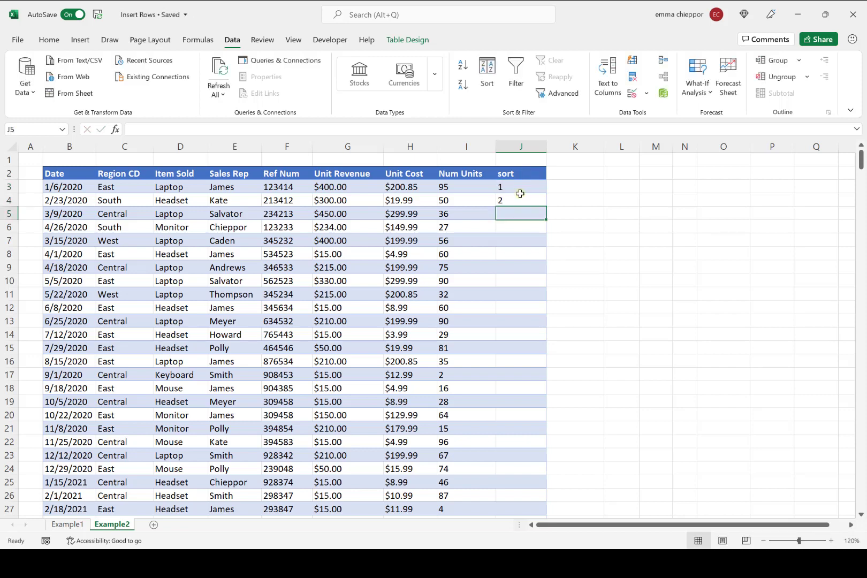
pyautogui.moveTo(518, 188); pyautogui.dragTo(521, 202)
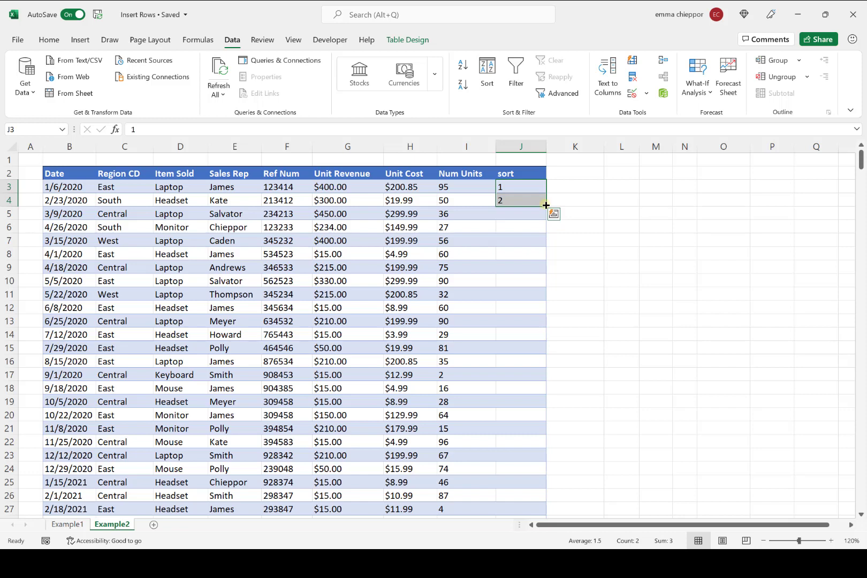
pyautogui.doubleClick(545, 205)
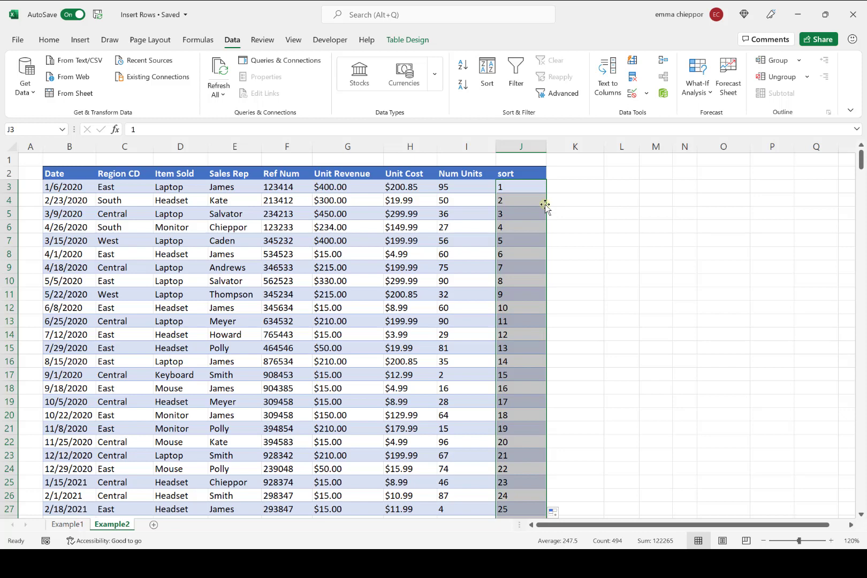
# Copy the sort numbers and paste a second run below the table, starting at J497.
pyautogui.hotkey('ctrl', 'c')
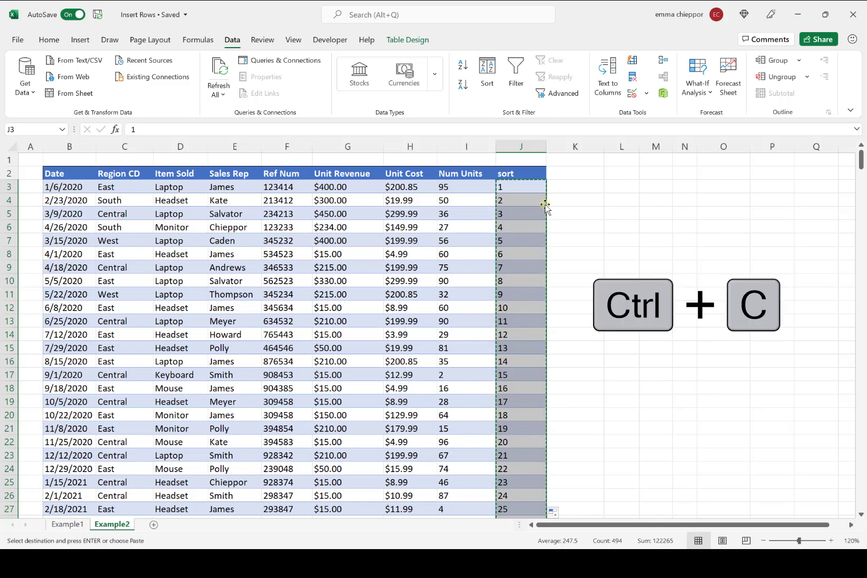
pyautogui.click(517, 188)
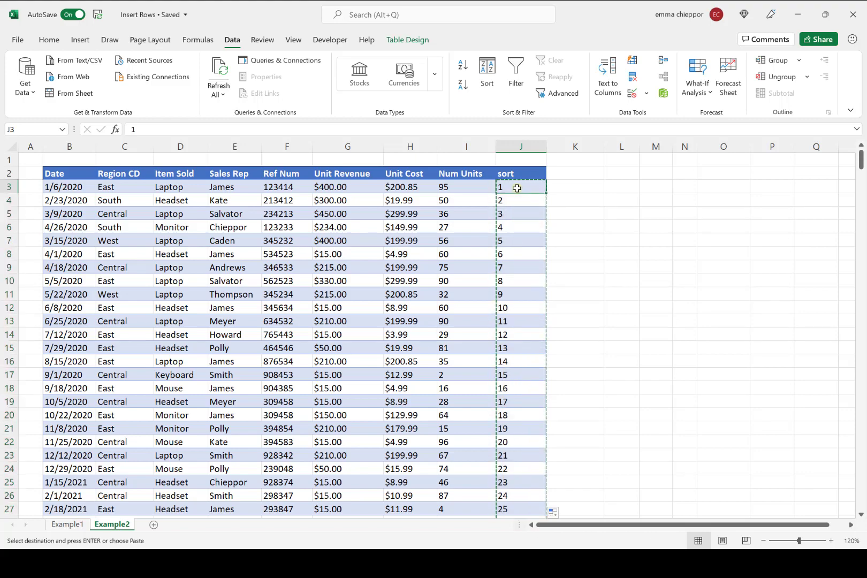
pyautogui.hotkey('ctrl', 'Down')
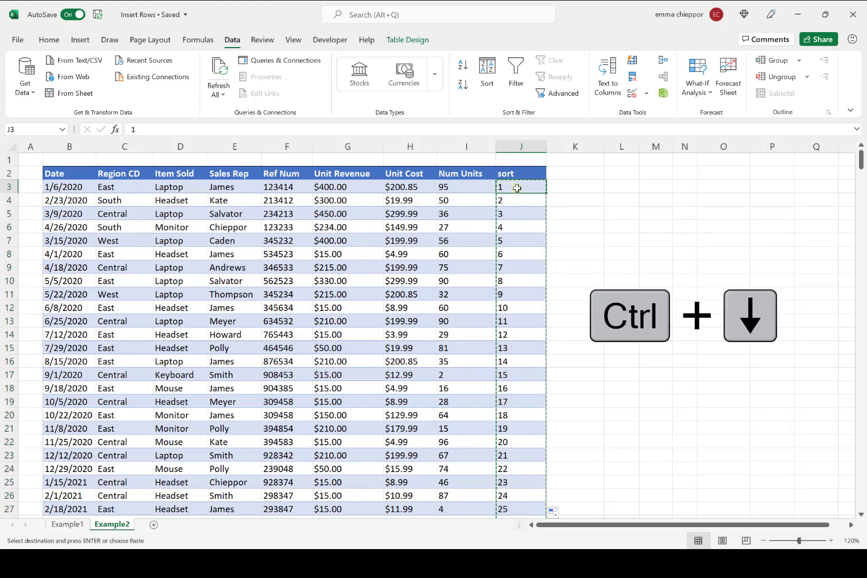
pyautogui.hotkey('ctrl', 'Down')
pyautogui.scroll(-4, 505, 294)
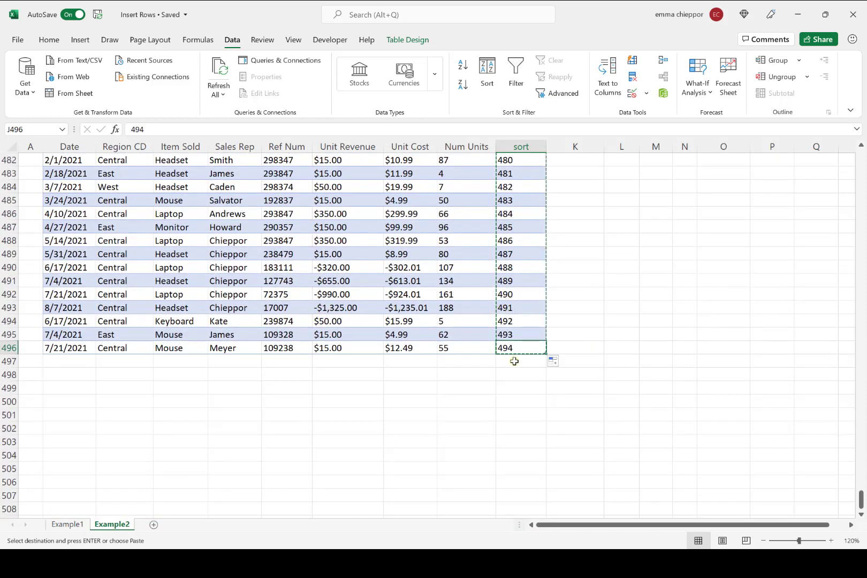
pyautogui.click(513, 361)
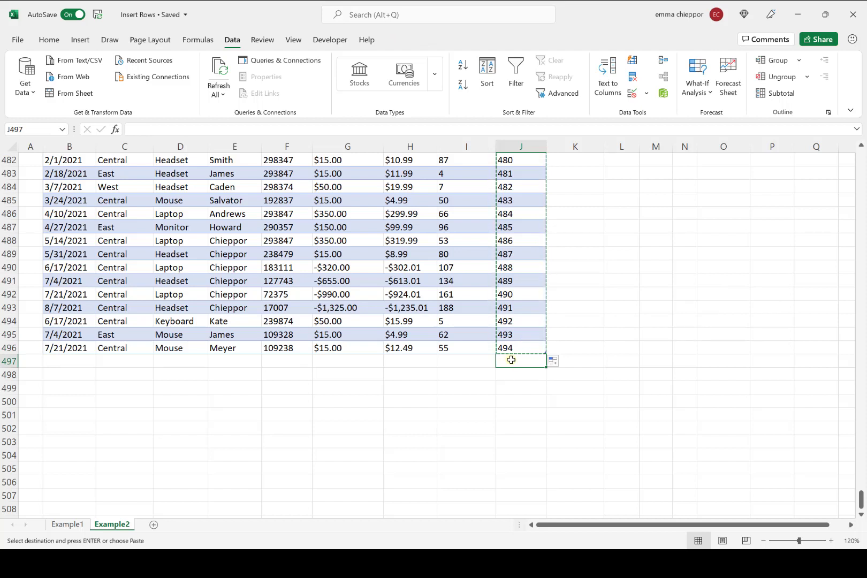
pyautogui.hotkey('ctrl', 'v')
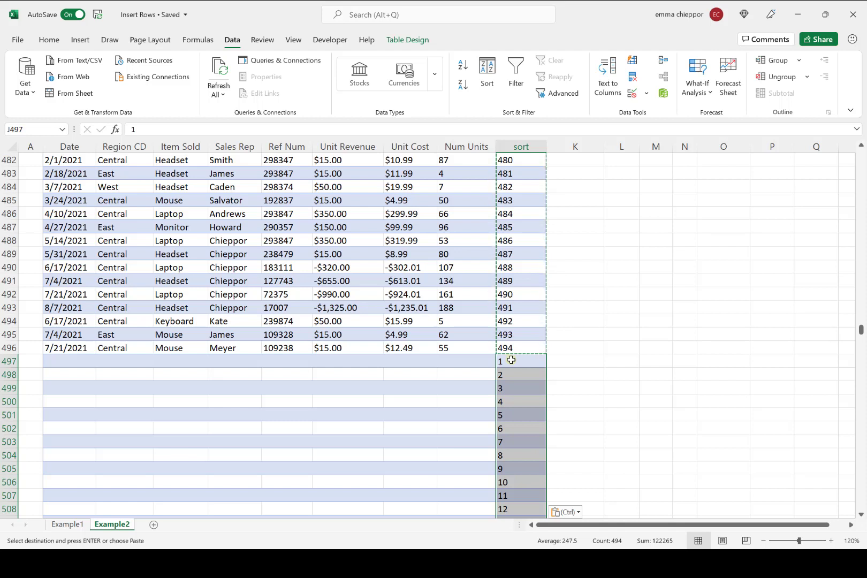
pyautogui.click(521, 328)
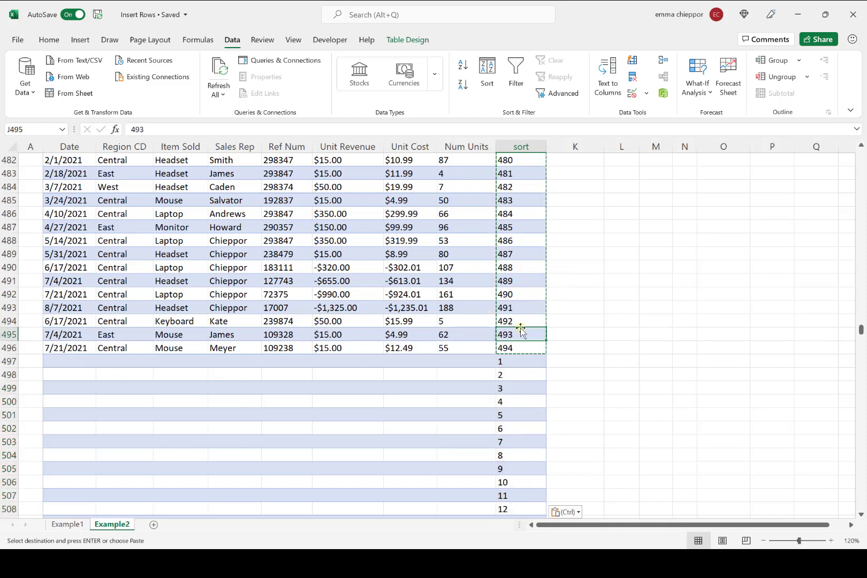
# Sort the sales table Smallest to Largest on the sort column, starting from J3.
pyautogui.hotkey('ctrl', 'Up')
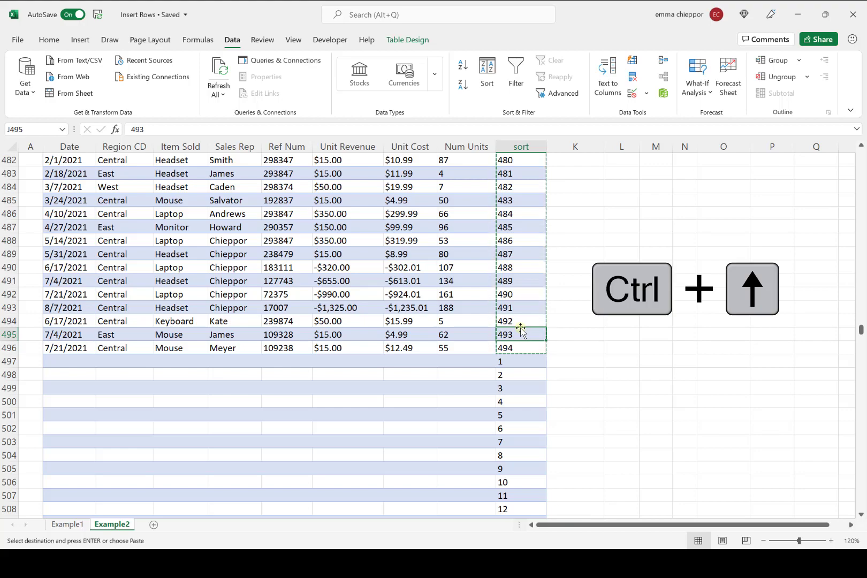
pyautogui.hotkey('ctrl', 'Up')
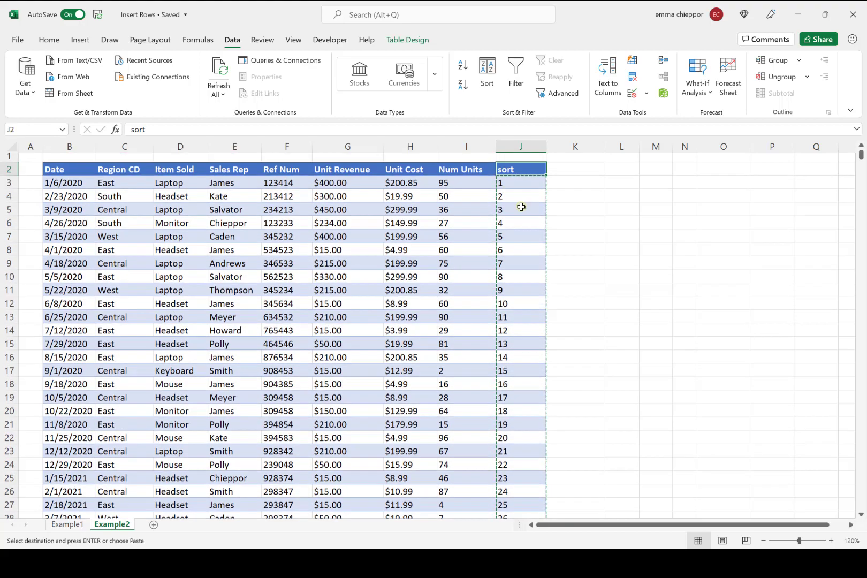
pyautogui.scroll(1, 503, 176)
pyautogui.click(515, 186)
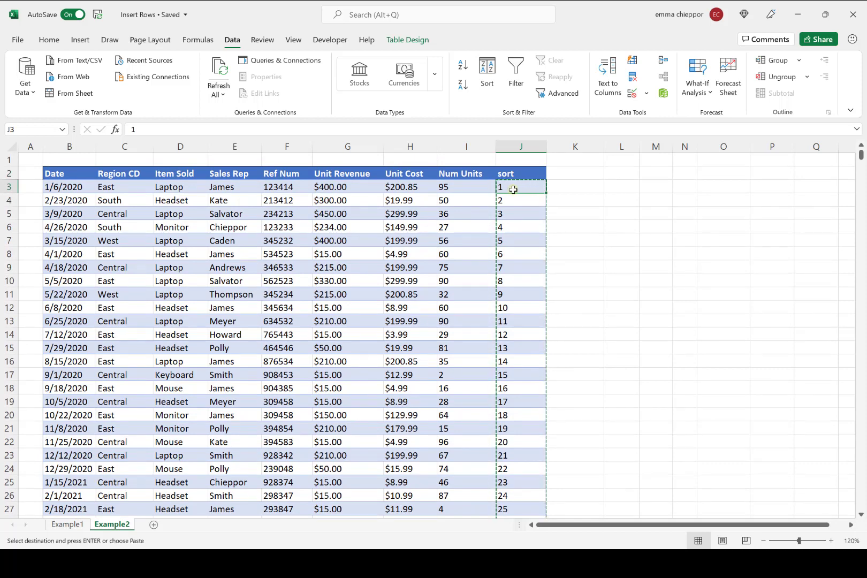
pyautogui.hotkey('alt', 'a')
pyautogui.press('s')
pyautogui.press('a')
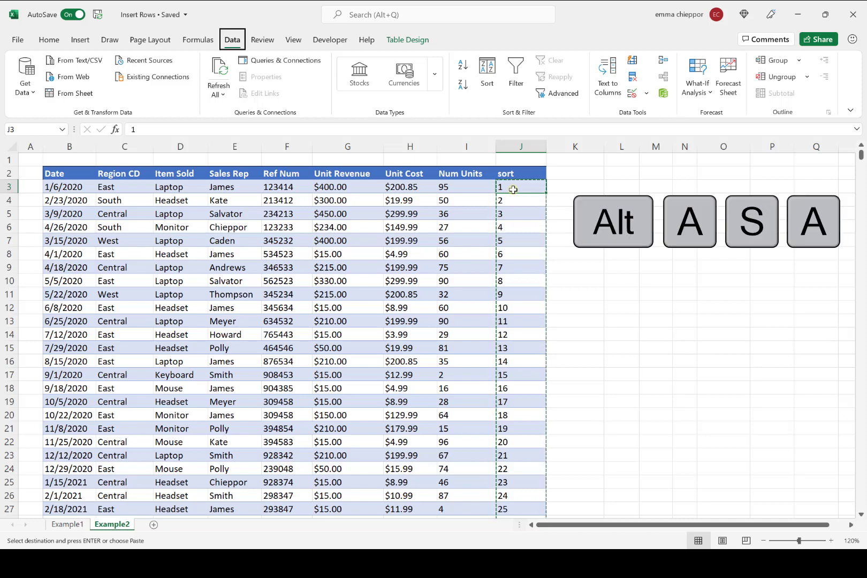
pyautogui.hotkey('alt', 'a')
pyautogui.press('s')
pyautogui.press('a')
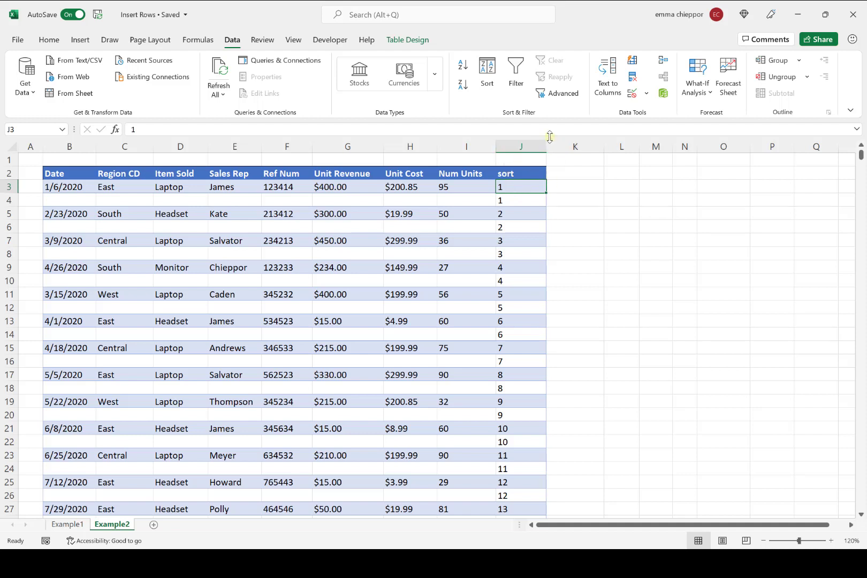
# Delete helper column J and return to the Date header in B2.
pyautogui.click(527, 144)
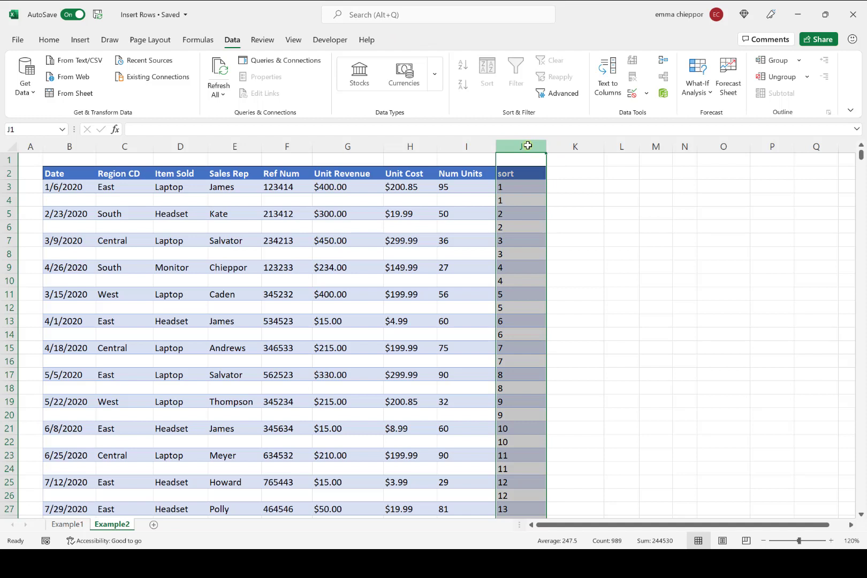
pyautogui.hotkey('ctrl', '-')
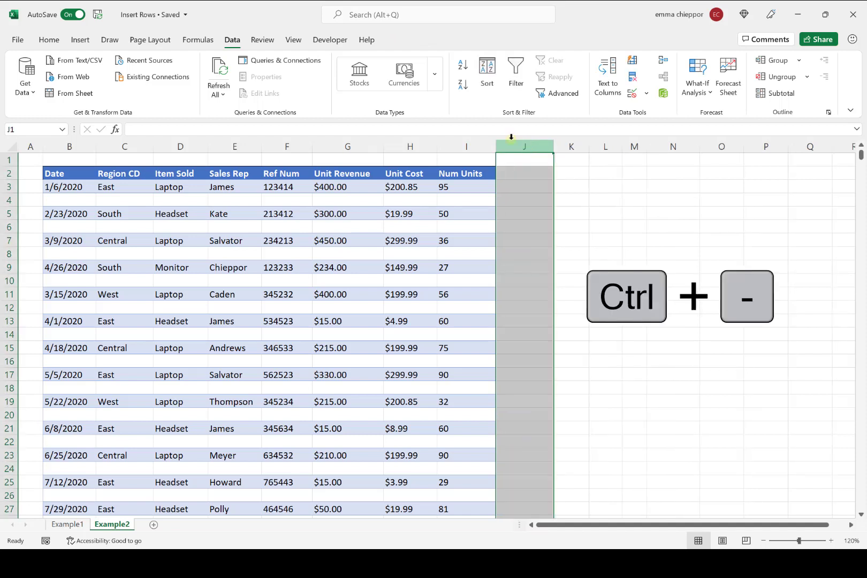
pyautogui.click(65, 175)
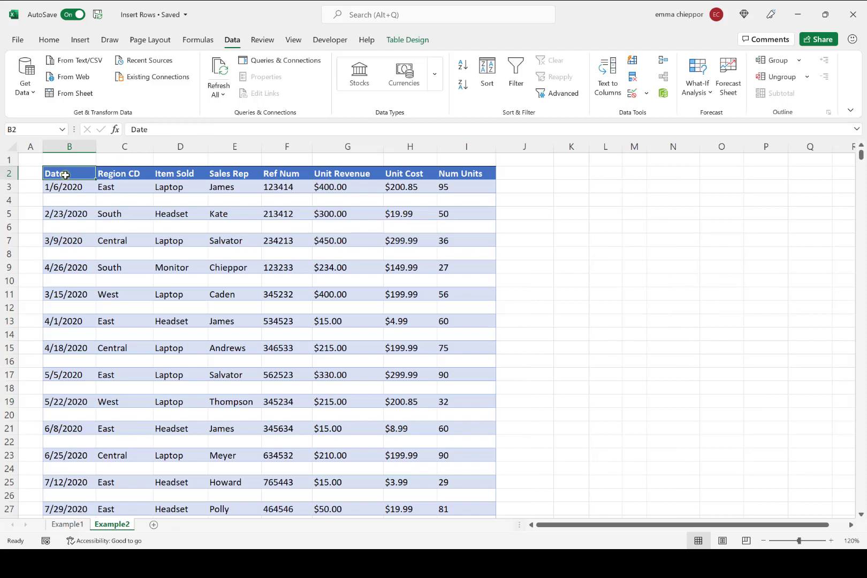